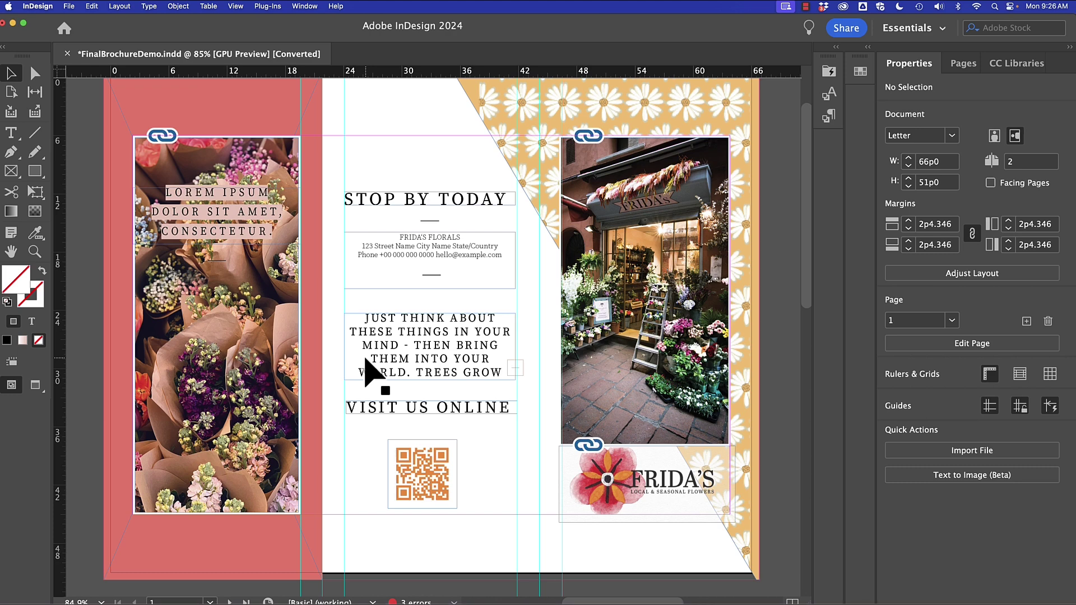
- Save the brochure to Creative Cloud as 'FinalBrochureDemo2', accepting the linked-assets warning
{"action": "left_click", "coordinate": [68, 7]}
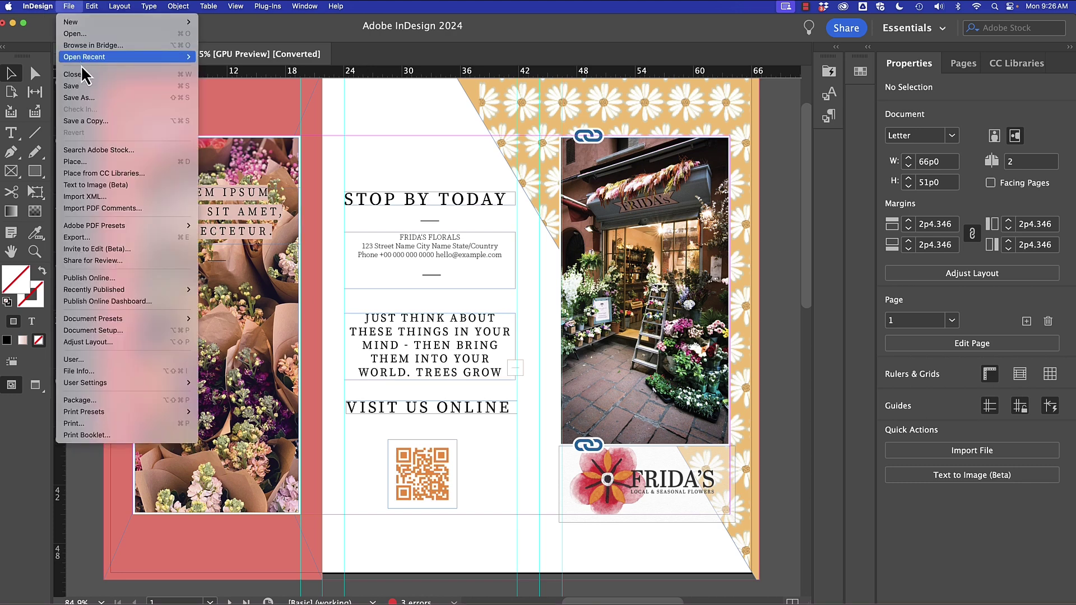
{"action": "left_click", "coordinate": [84, 87]}
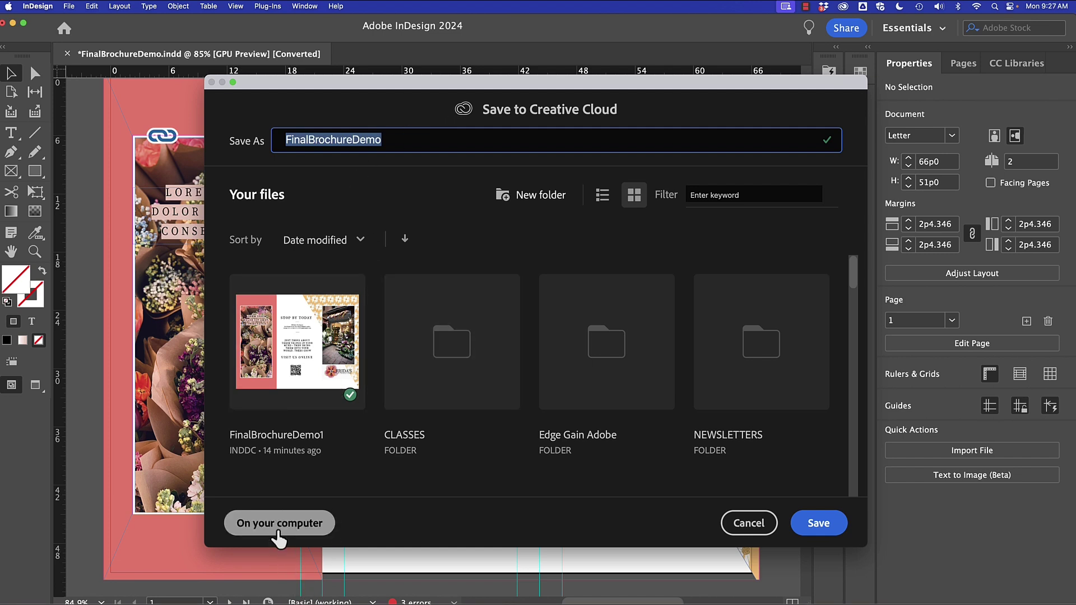
{"action": "left_click", "coordinate": [401, 145]}
{"action": "type", "text": "2"}
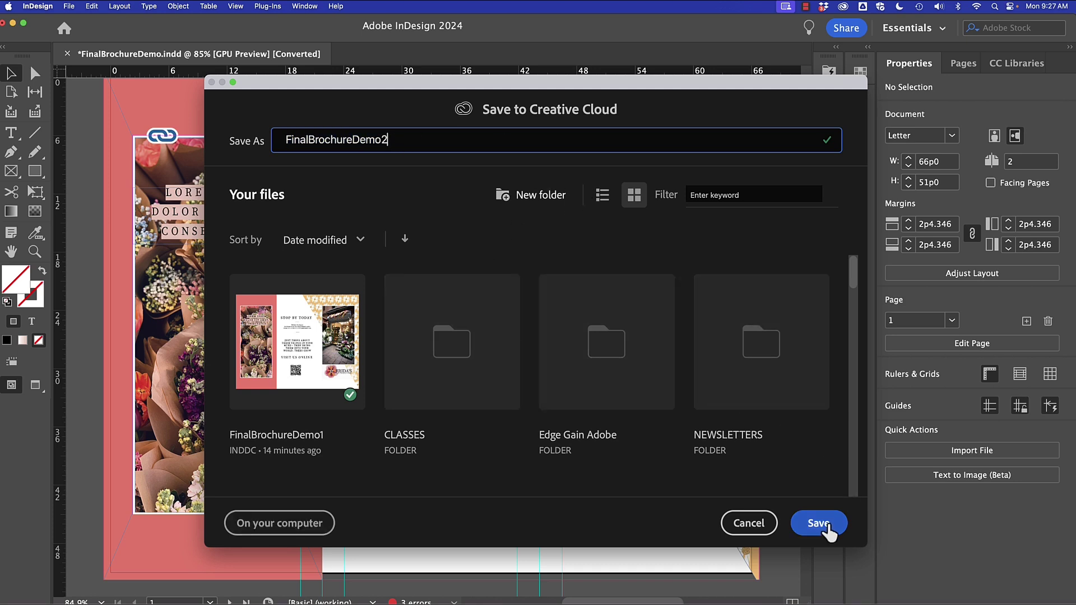
{"action": "left_click", "coordinate": [828, 527]}
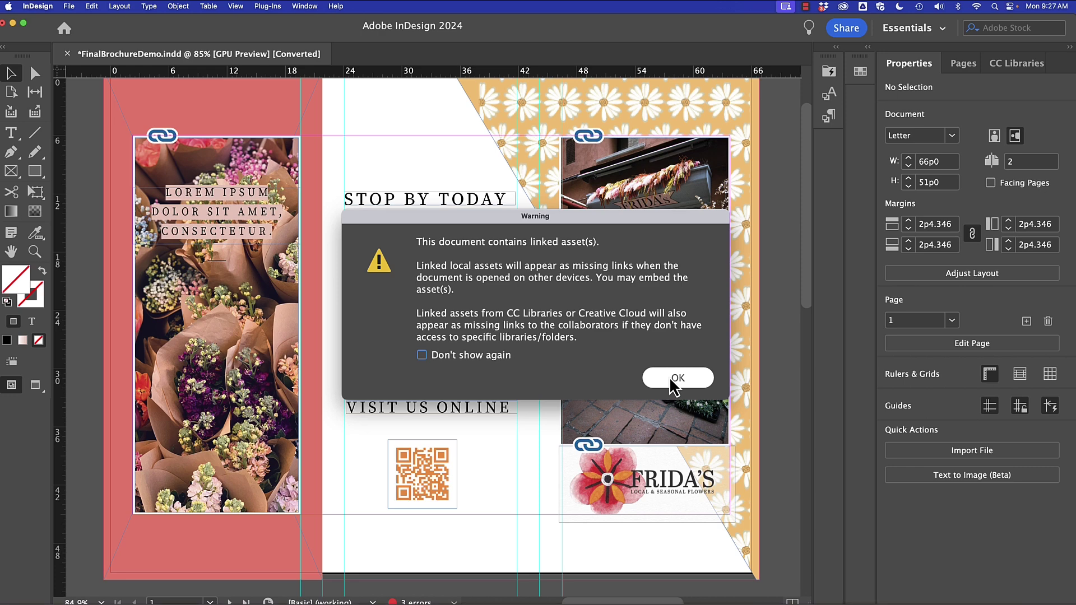
{"action": "left_click", "coordinate": [676, 379]}
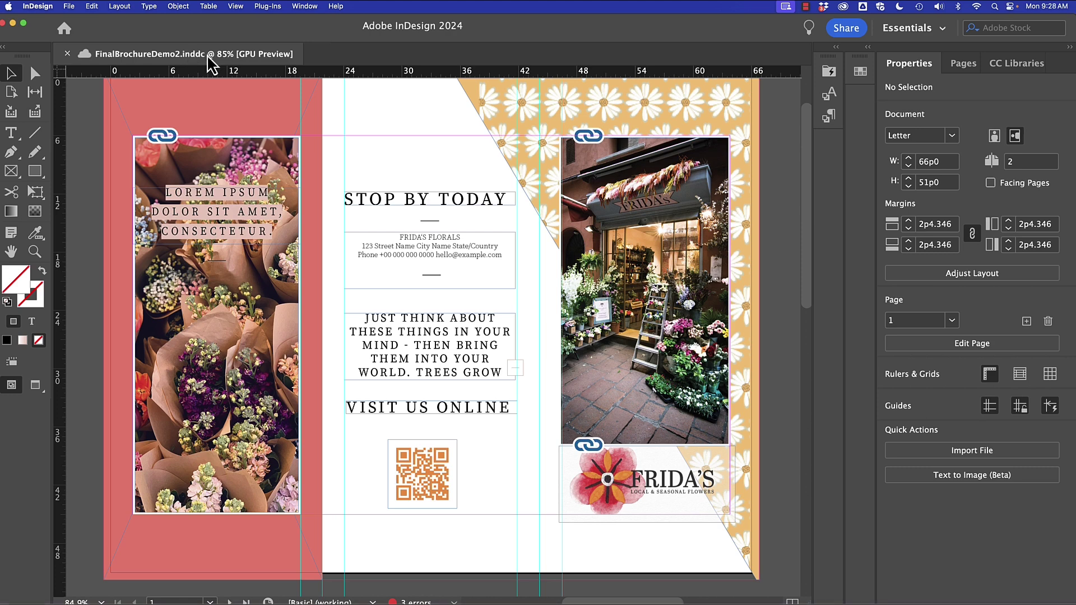
- Send an Invite to Edit for FinalBrochureDemo2 to the collaborator suggested after typing 'ha'
{"action": "left_click", "coordinate": [69, 6]}
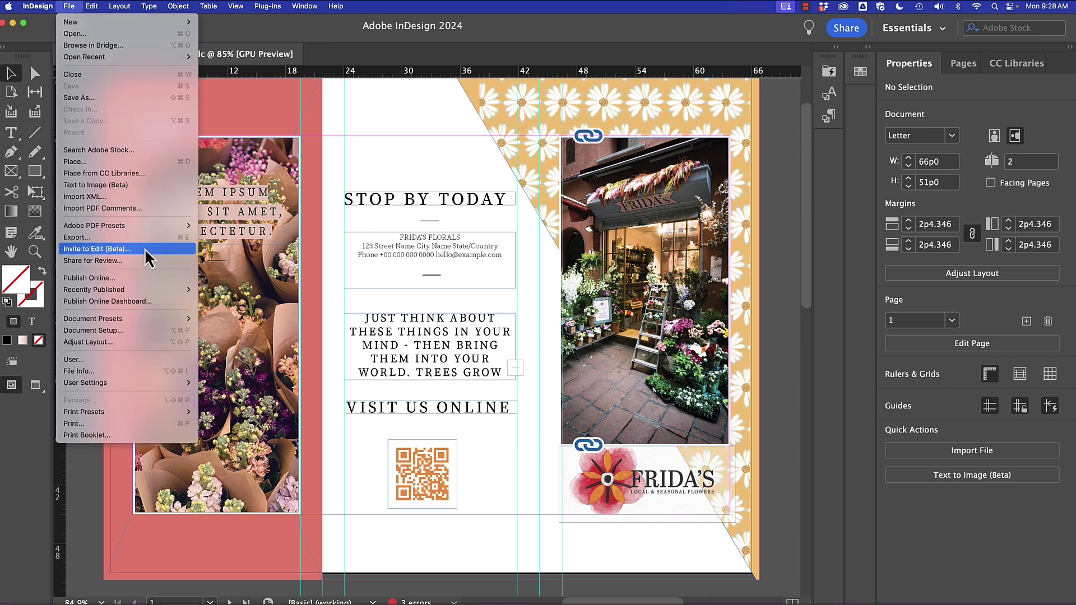
{"action": "left_click", "coordinate": [149, 250]}
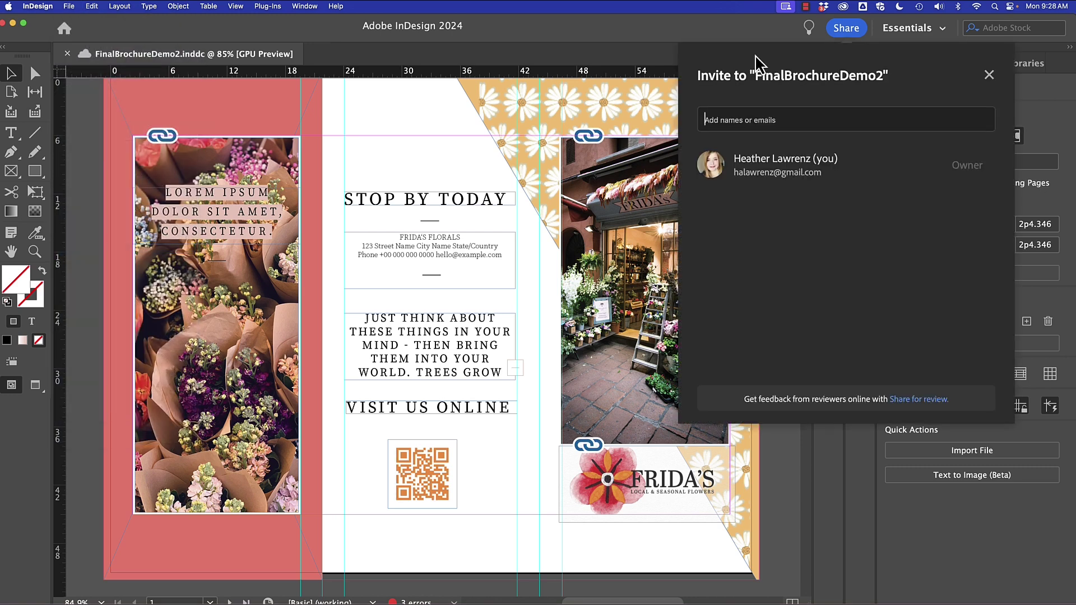
{"action": "type", "text": "ha"}
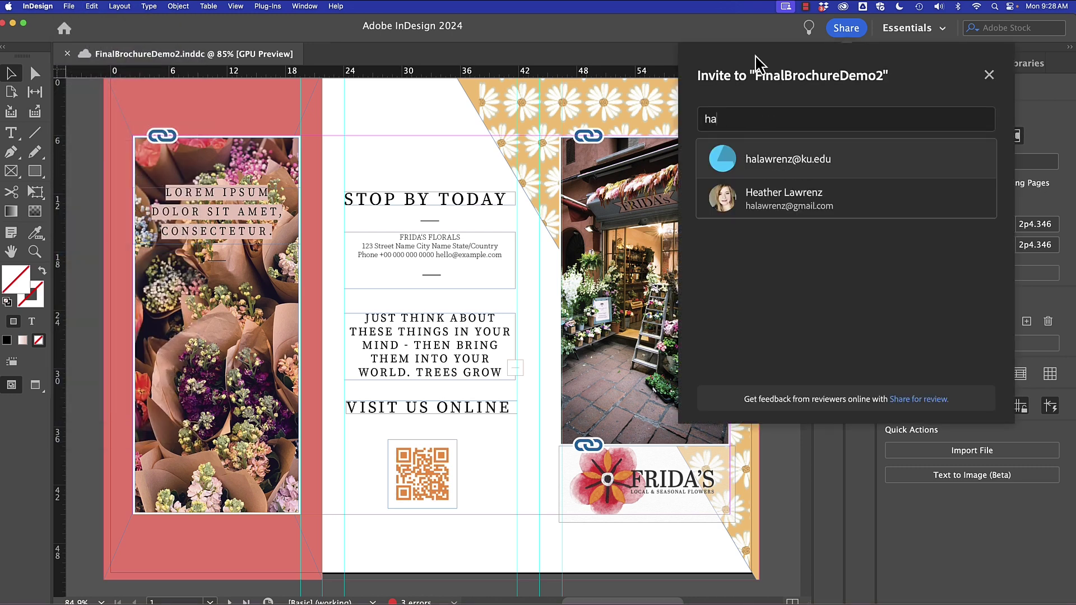
{"action": "left_click", "coordinate": [789, 159]}
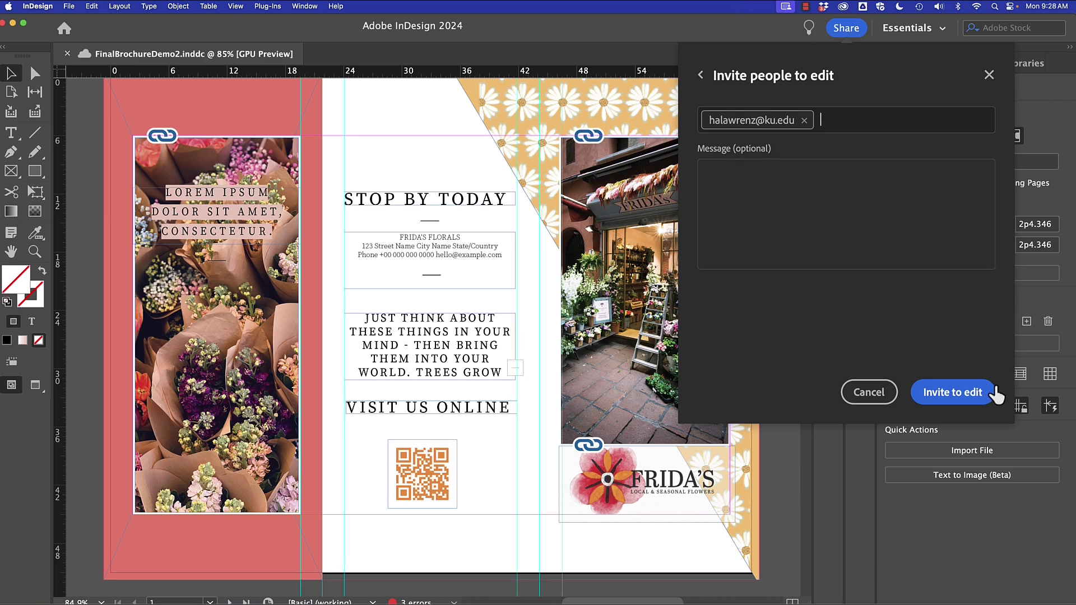
{"action": "left_click", "coordinate": [960, 408]}
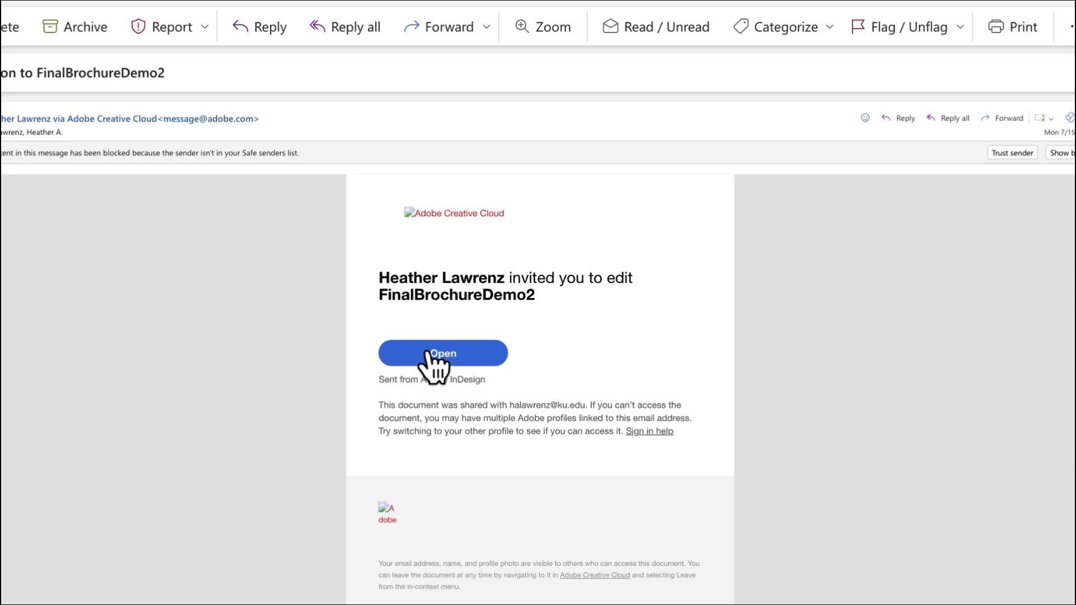
- Follow the Outlook invitation's Open link to FinalBrochureDemo2's Creative Cloud web page
{"action": "left_click", "coordinate": [447, 361]}
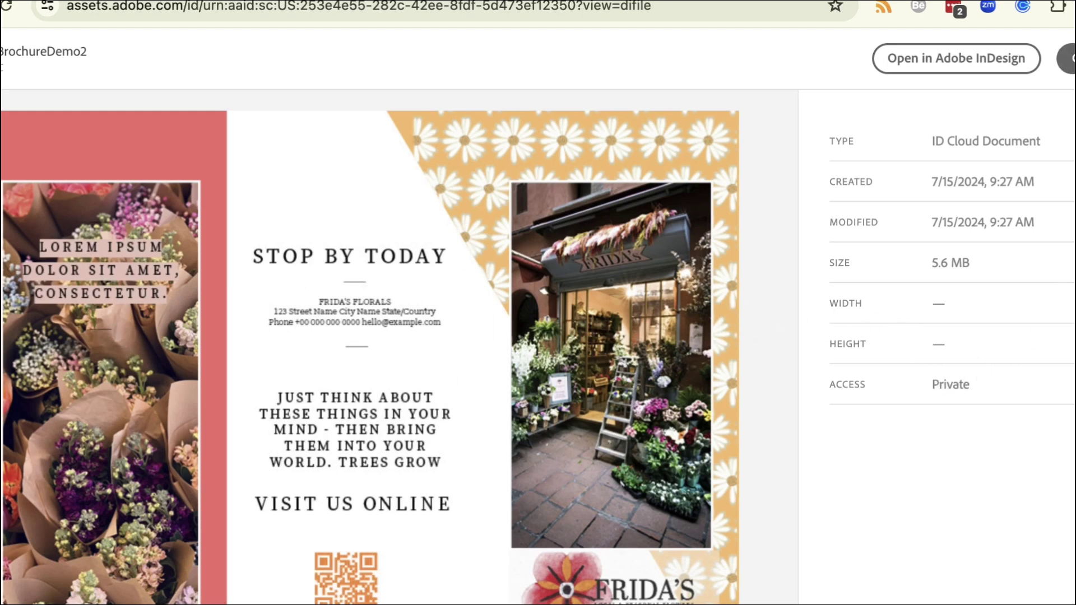
{"action": "left_click", "coordinate": [944, 58]}
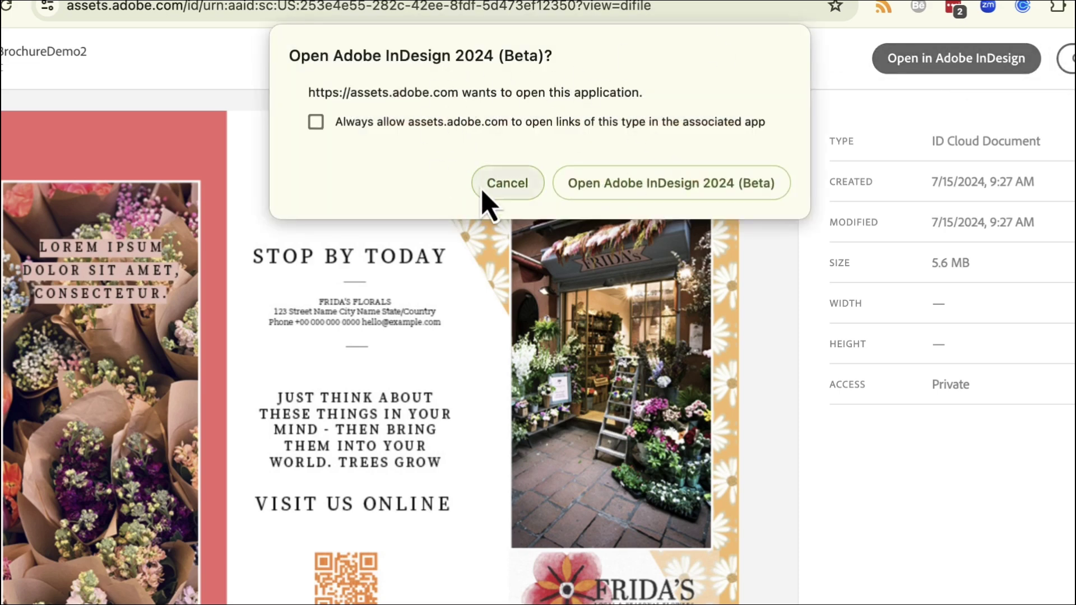
{"action": "left_click", "coordinate": [508, 185]}
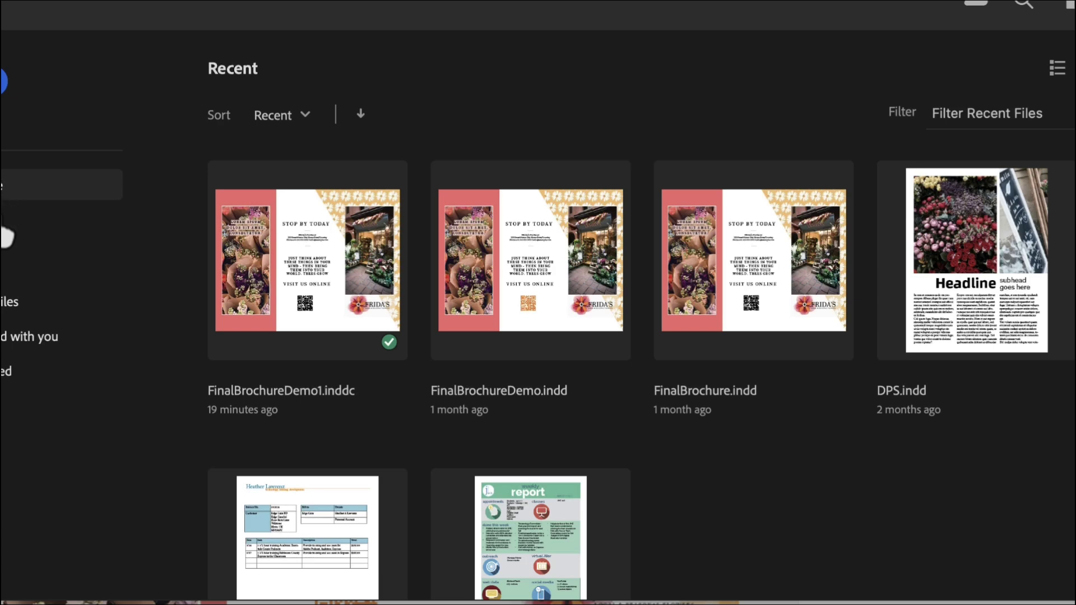
- Open FinalBrochureDemo2 from Shared with you and dismiss the 'is editing the file' notice
{"action": "left_click", "coordinate": [10, 343]}
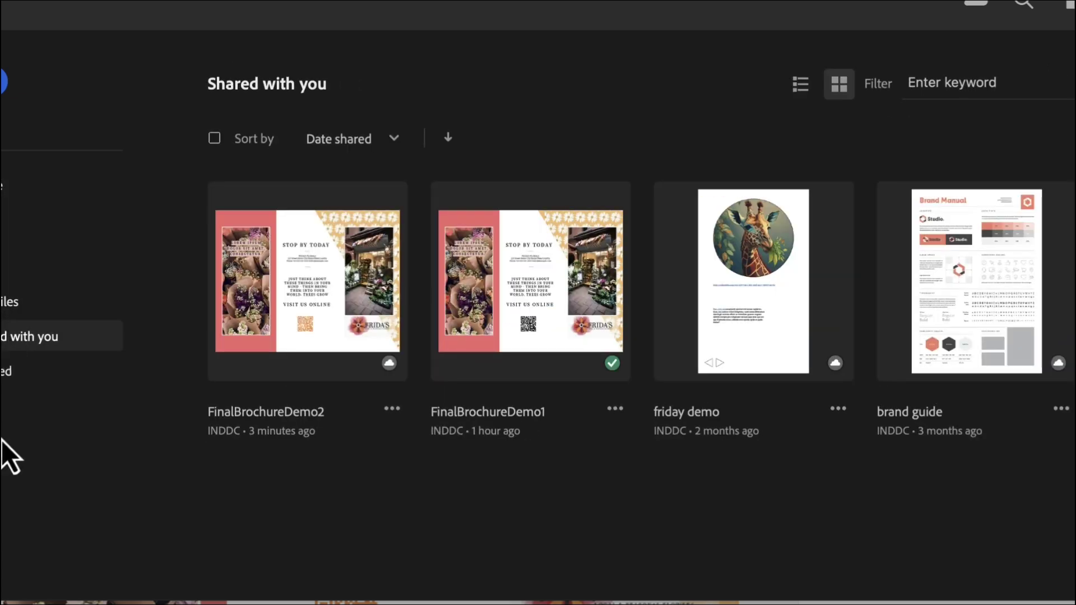
{"action": "mouse_move", "coordinate": [308, 281]}
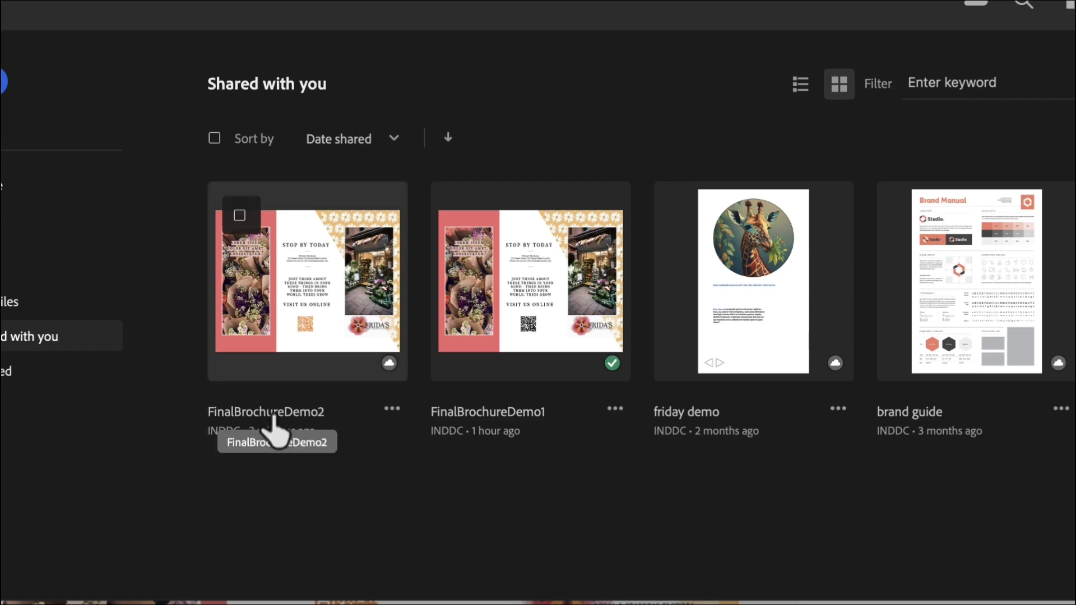
{"action": "left_click", "coordinate": [273, 417]}
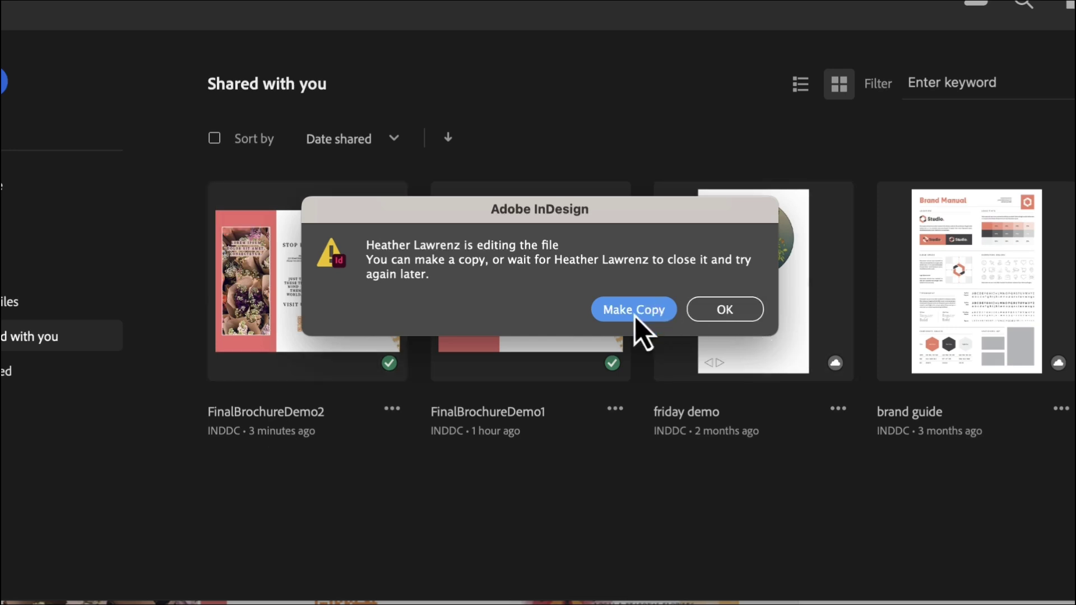
{"action": "left_click", "coordinate": [722, 313]}
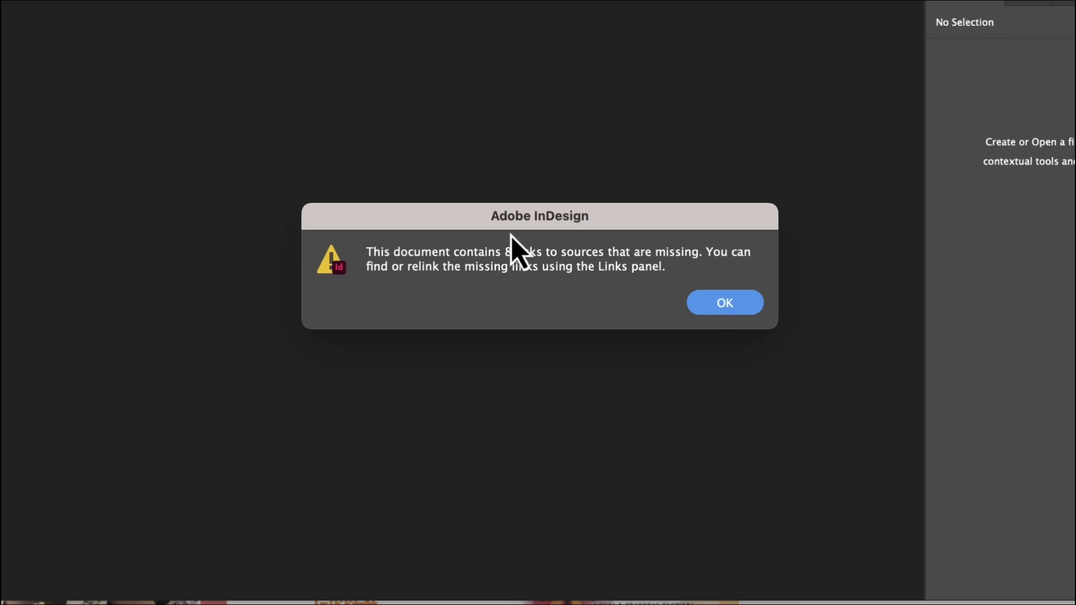
- Dismiss the missing-links warning and scroll the spread to bring the QR code into view
{"action": "left_click", "coordinate": [718, 307]}
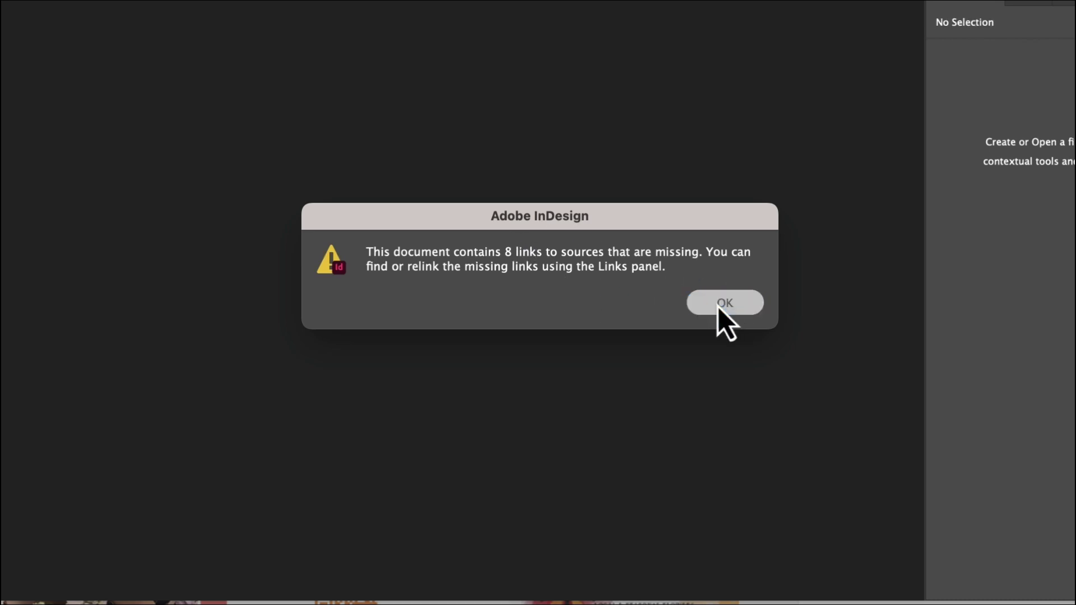
{"action": "scroll", "coordinate": [718, 307], "scroll_direction": "up", "scroll_amount": 3}
{"action": "scroll", "coordinate": [718, 307], "scroll_direction": "up", "scroll_amount": 6}
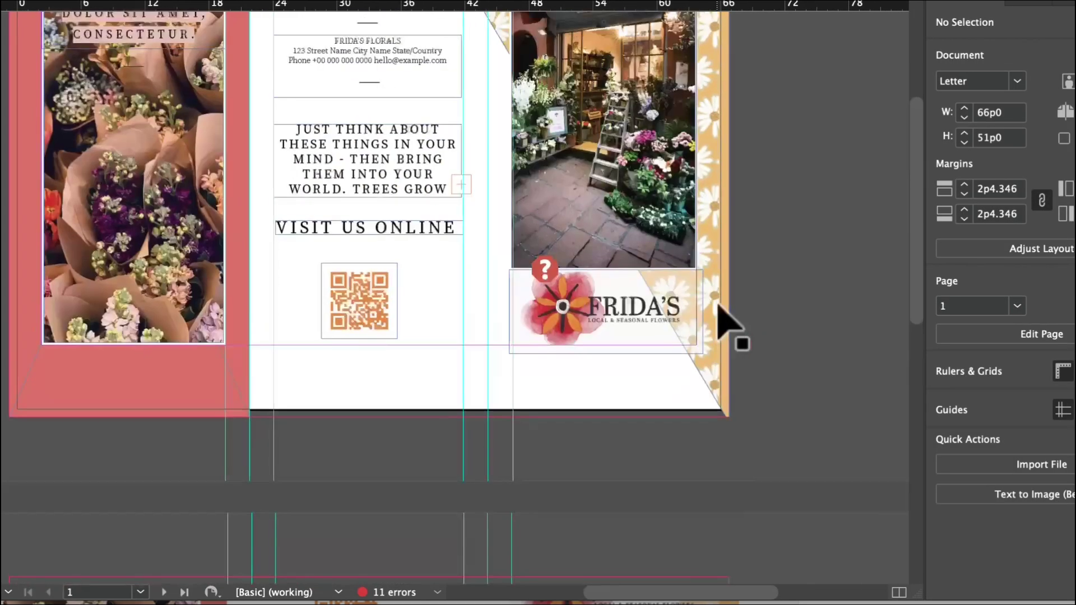
{"action": "scroll", "coordinate": [723, 320], "scroll_direction": "up", "scroll_amount": 2}
{"action": "scroll", "coordinate": [723, 320], "scroll_direction": "up", "scroll_amount": 4}
{"action": "scroll", "coordinate": [724, 320], "scroll_direction": "left", "scroll_amount": 2}
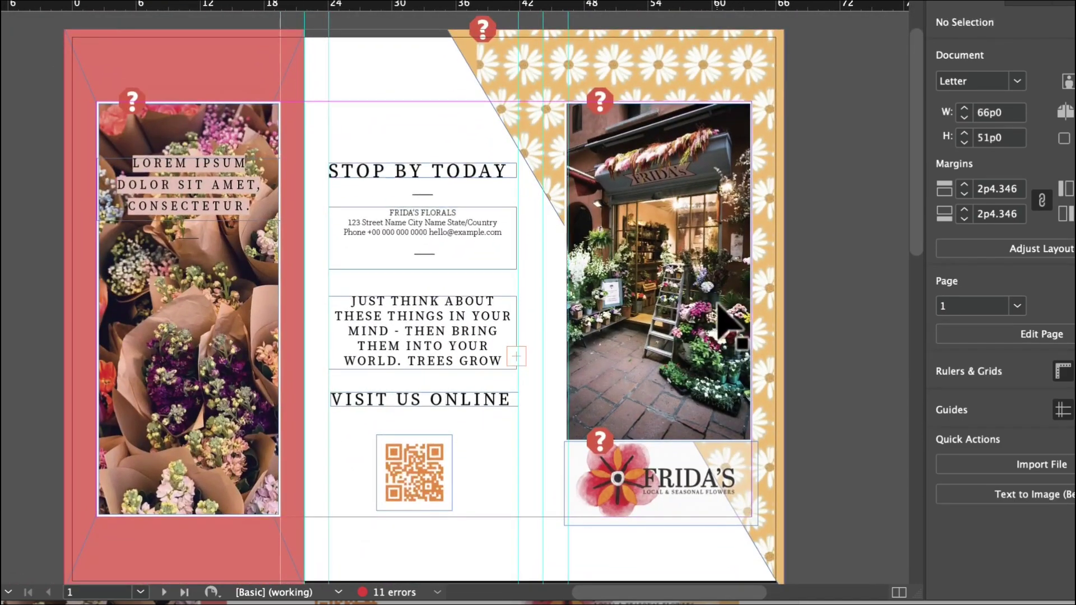
{"action": "mouse_move", "coordinate": [415, 473]}
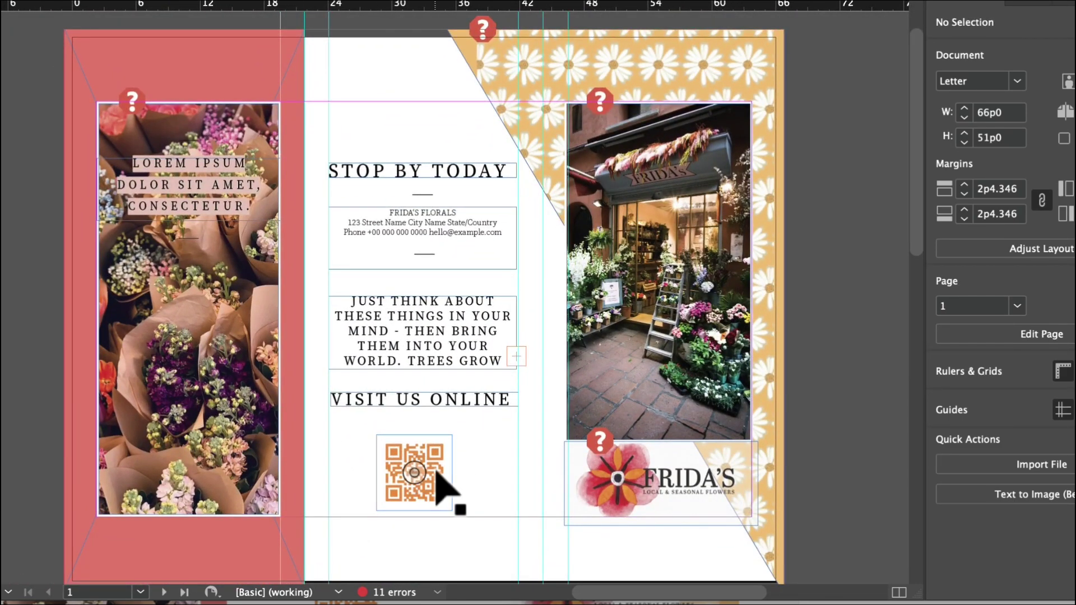
- Recolor the brochure's QR code from orange to [Black] through Edit QR Code
{"action": "left_click", "coordinate": [447, 456]}
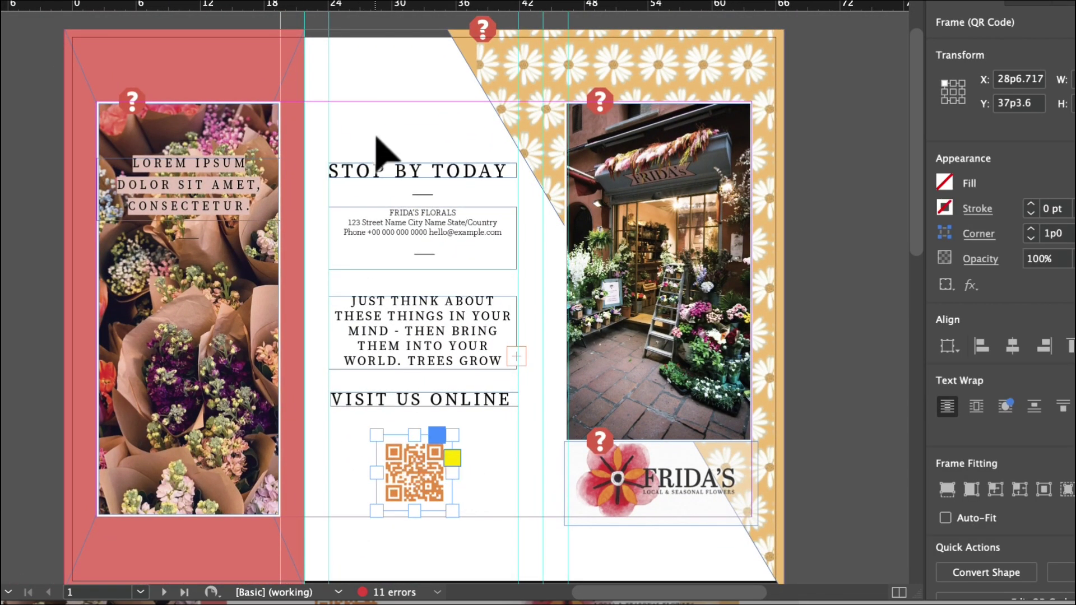
{"action": "right_click", "coordinate": [446, 455]}
{"action": "left_click", "coordinate": [280, 211]}
{"action": "left_click", "coordinate": [587, 129]}
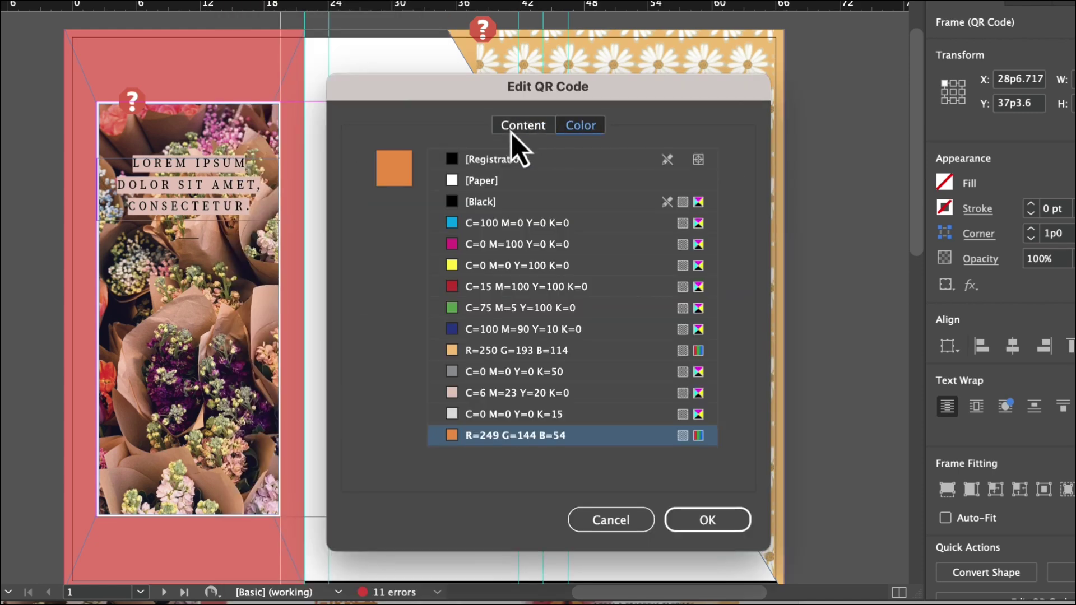
{"action": "left_click", "coordinate": [465, 203]}
{"action": "left_click", "coordinate": [706, 528]}
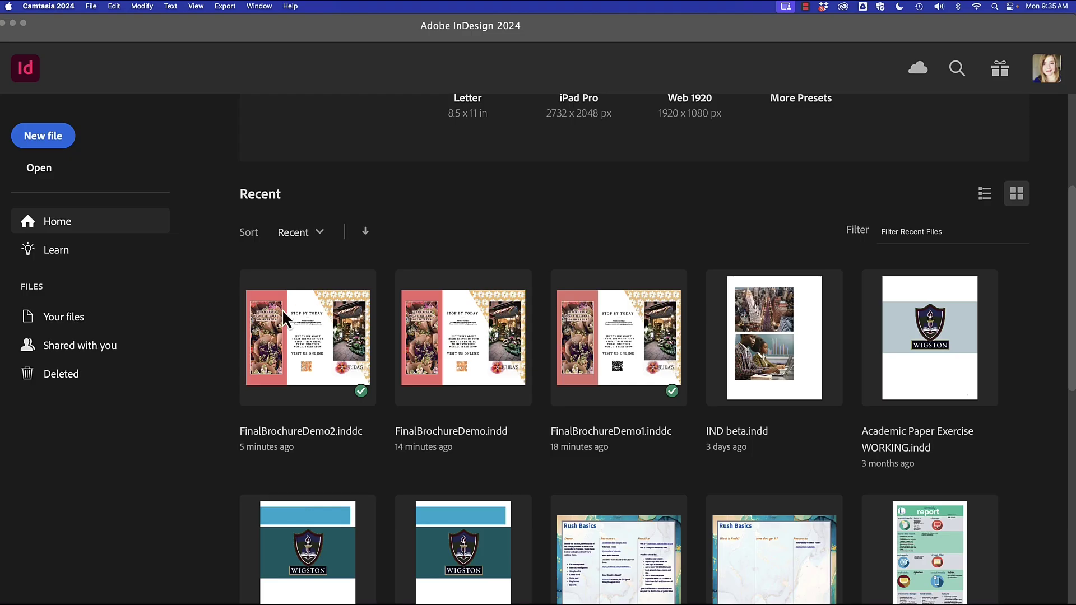
- Reopen FinalBrochureDemo2.inddc from the Recent files and bring up the Window menu
{"action": "left_click", "coordinate": [284, 281]}
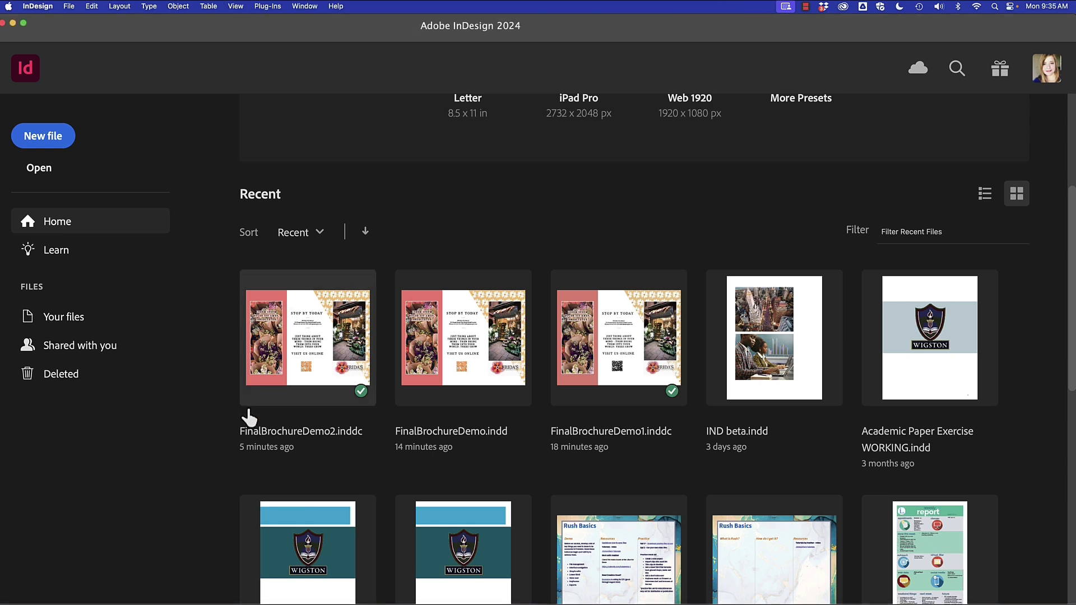
{"action": "left_click", "coordinate": [291, 441]}
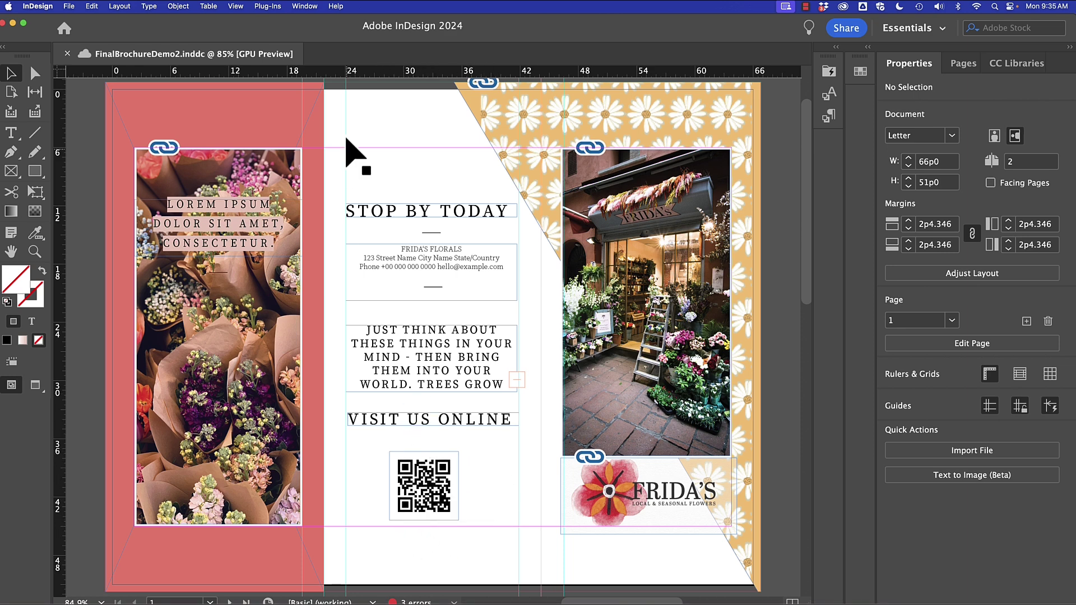
{"action": "left_click", "coordinate": [307, 7]}
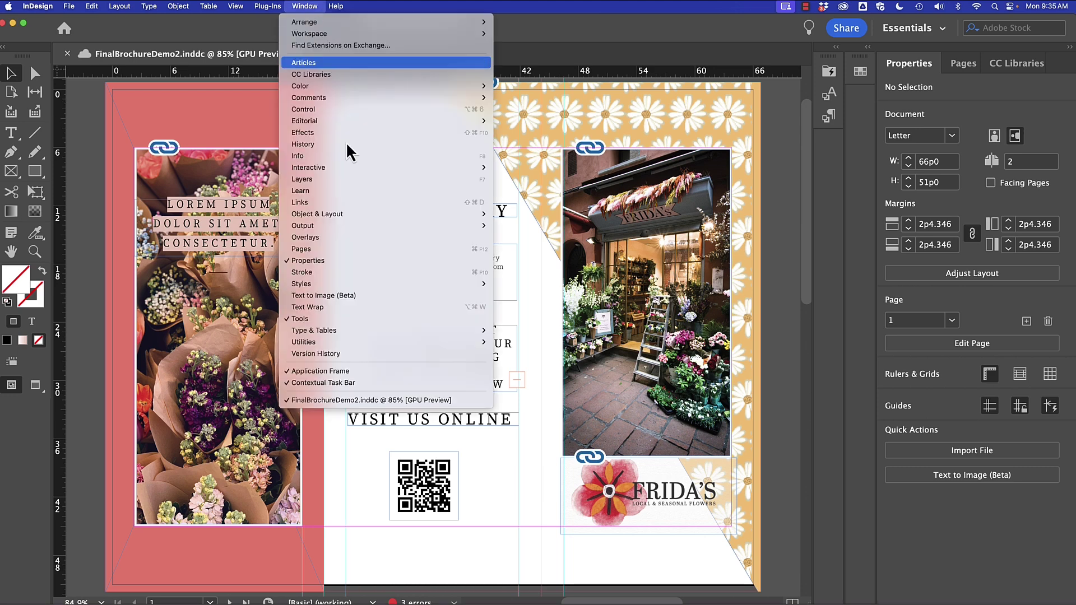
- Show Version History, preview the 9:33 AM and 9:27 AM versions, and mark both to keep
{"action": "left_click", "coordinate": [372, 357]}
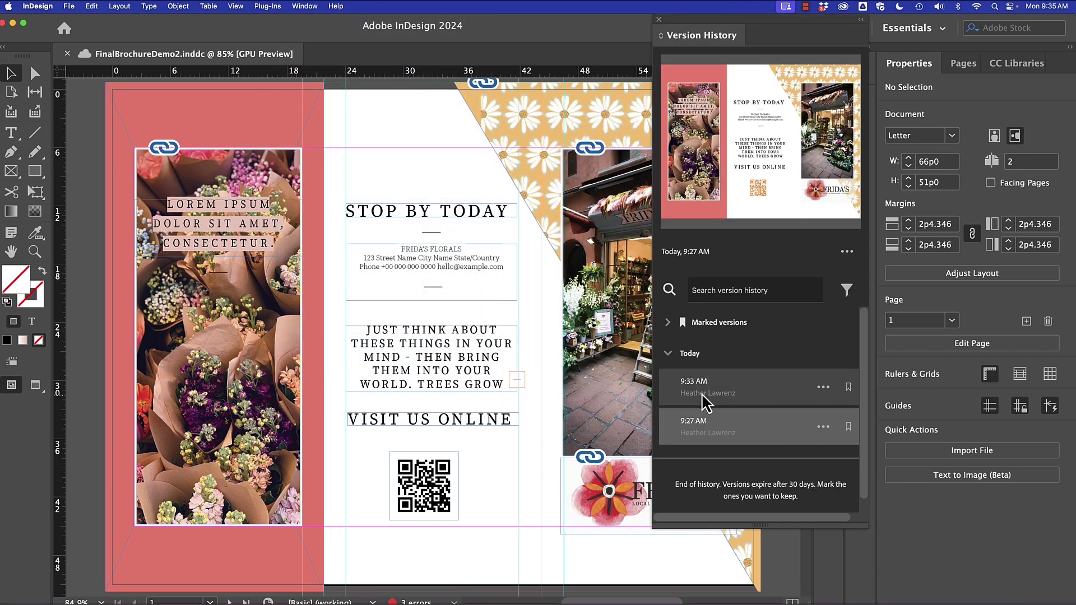
{"action": "left_click", "coordinate": [696, 393]}
{"action": "left_click", "coordinate": [710, 439]}
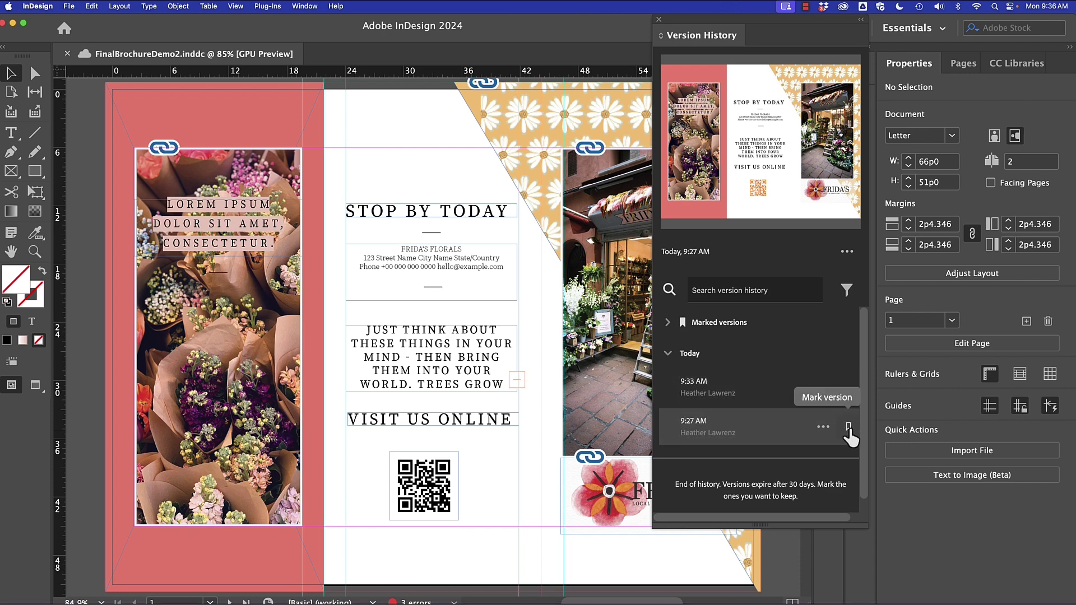
{"action": "left_click", "coordinate": [848, 428]}
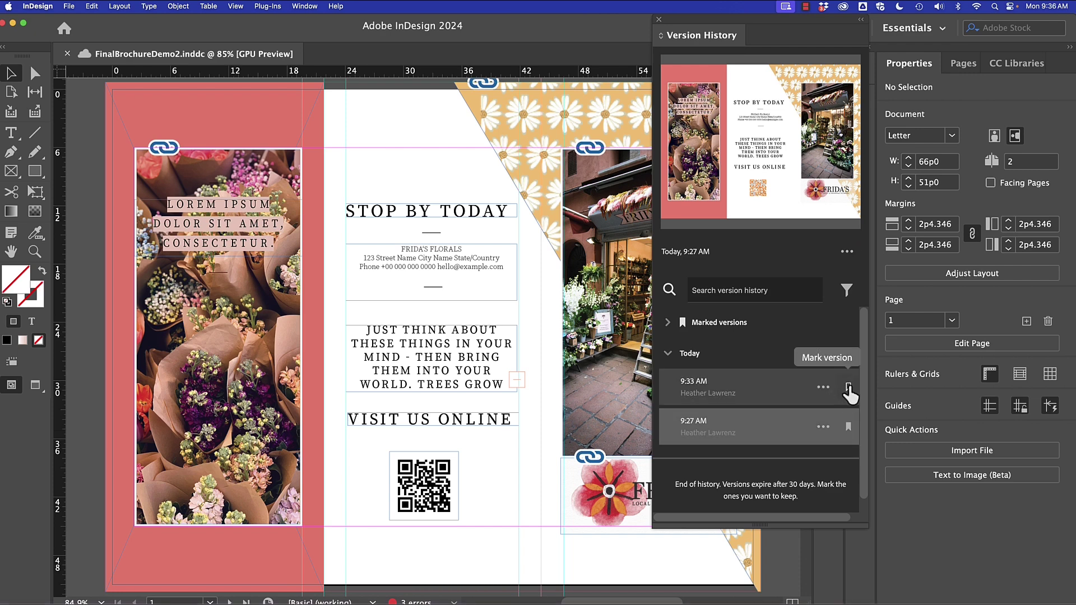
{"action": "left_click", "coordinate": [848, 387]}
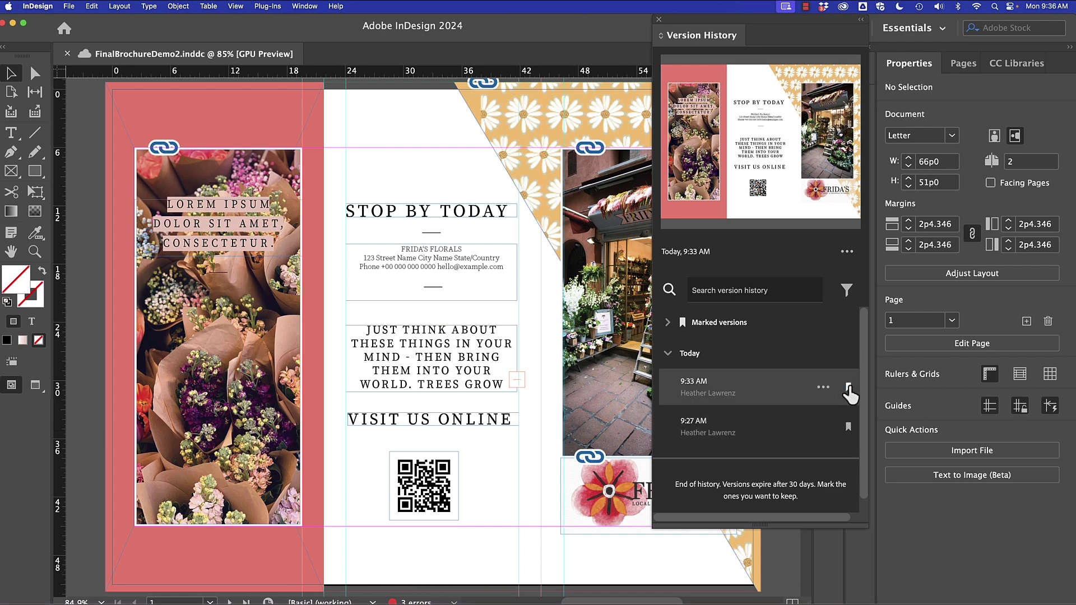
{"action": "left_click", "coordinate": [699, 434]}
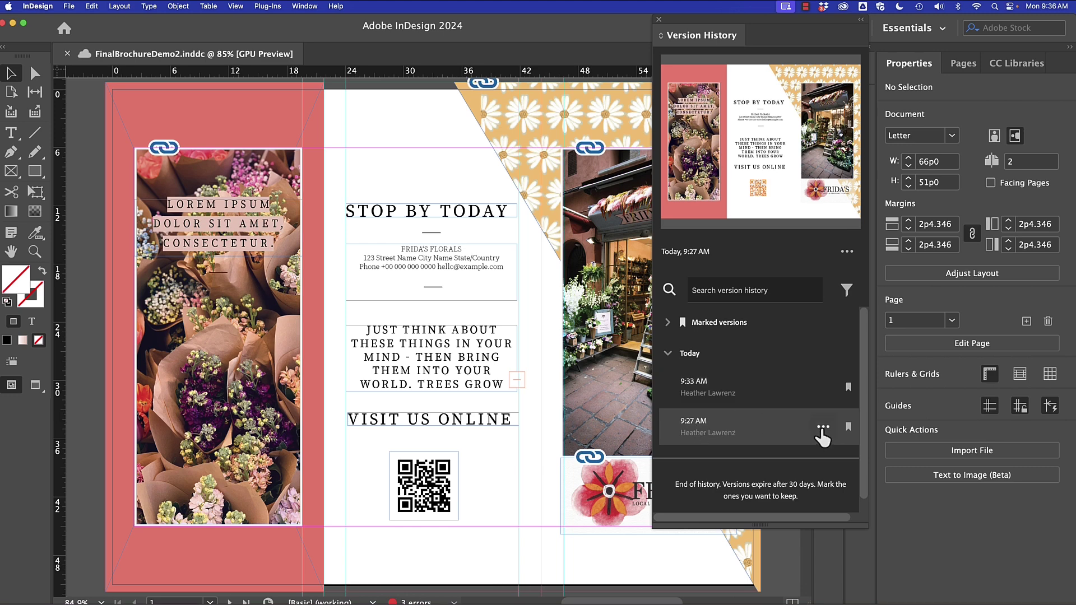
{"action": "left_click", "coordinate": [824, 427]}
{"action": "type", "text": "orange qr"}
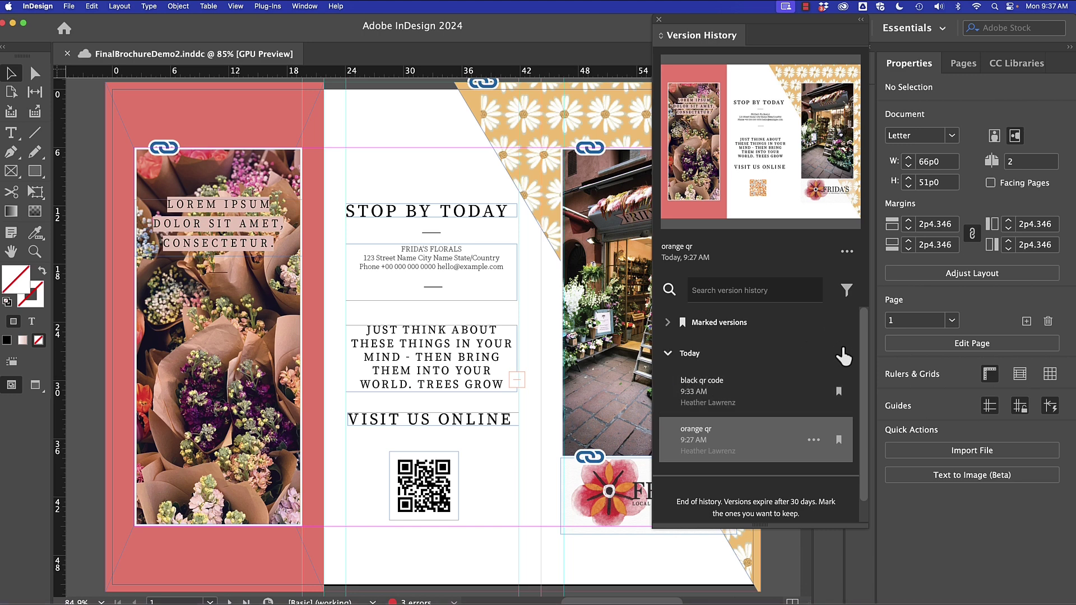
- Compare the 'black qr code' and 'orange qr' version previews, then open orange qr's actions
{"action": "left_click", "coordinate": [700, 393]}
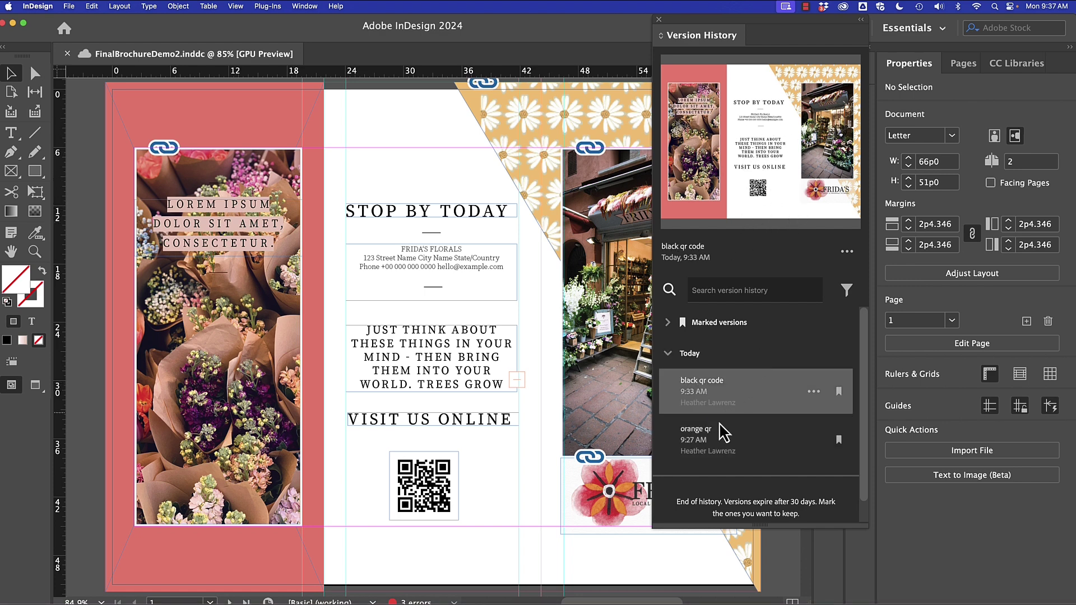
{"action": "left_click", "coordinate": [714, 439]}
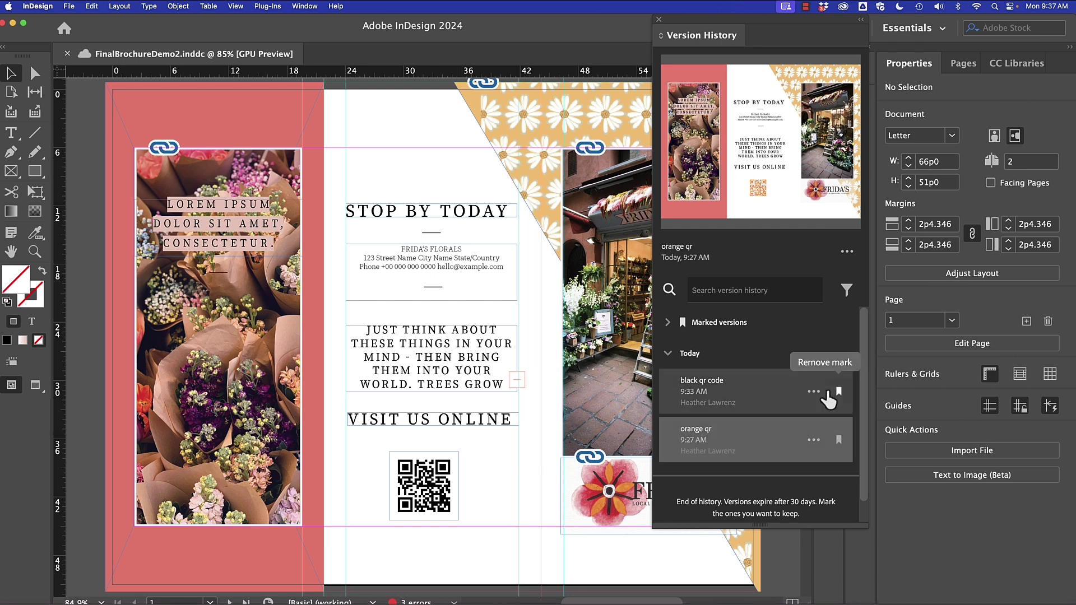
{"action": "left_click", "coordinate": [814, 441]}
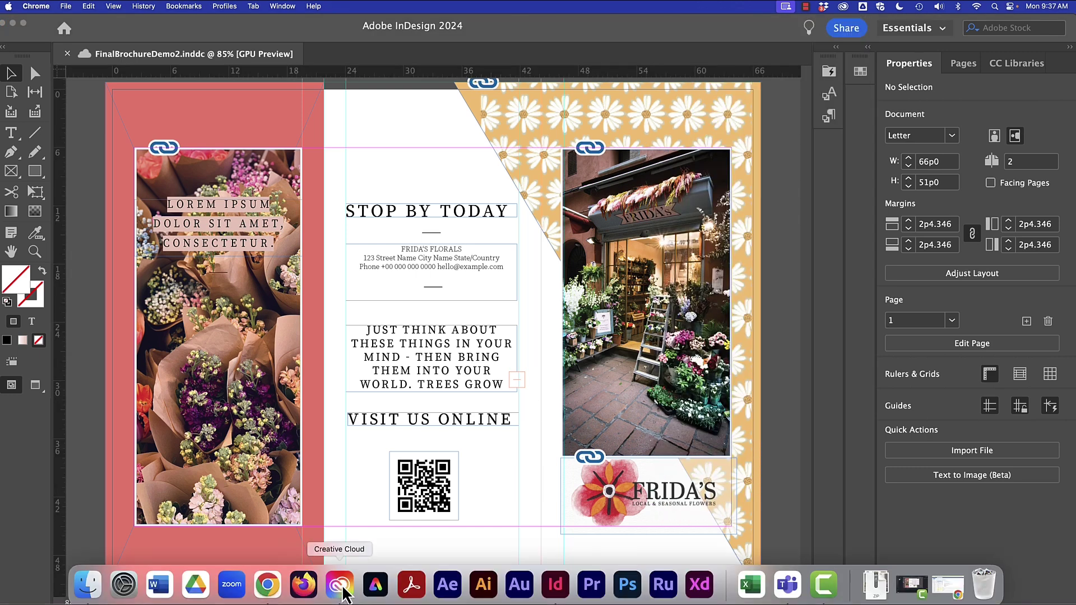
- In Creative Cloud desktop, select FinalBrochureDemo2 in Your files and bring up its file actions
{"action": "left_click", "coordinate": [342, 587]}
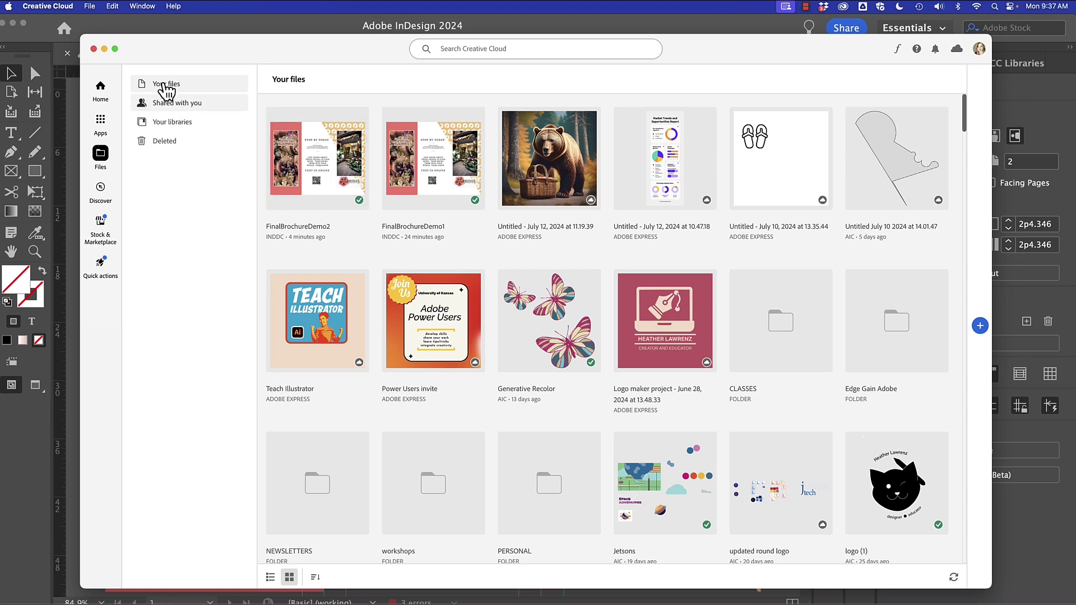
{"action": "left_click", "coordinate": [328, 154]}
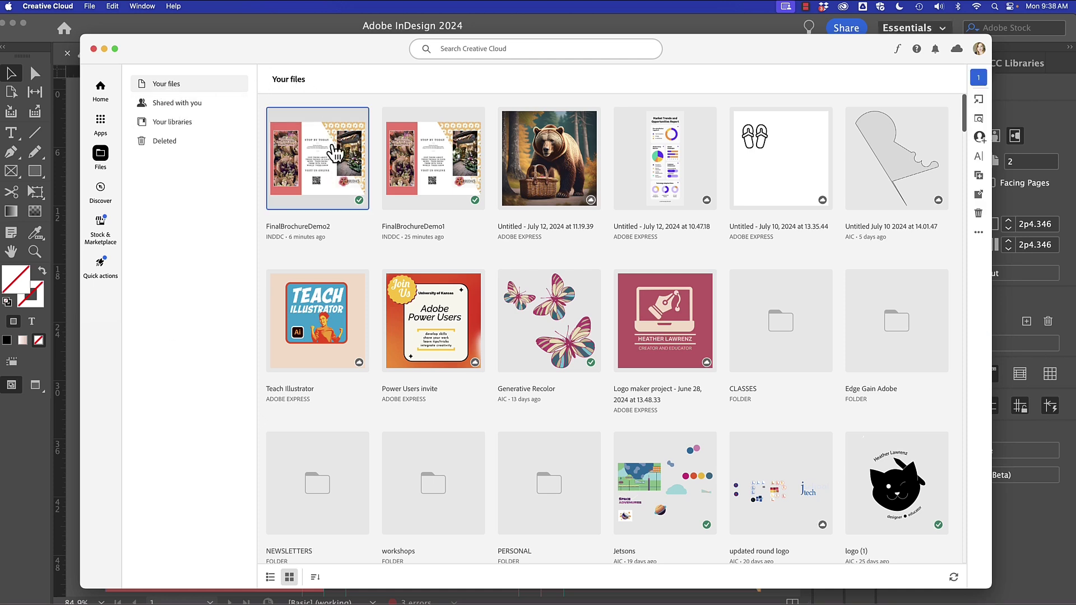
{"action": "right_click", "coordinate": [317, 167]}
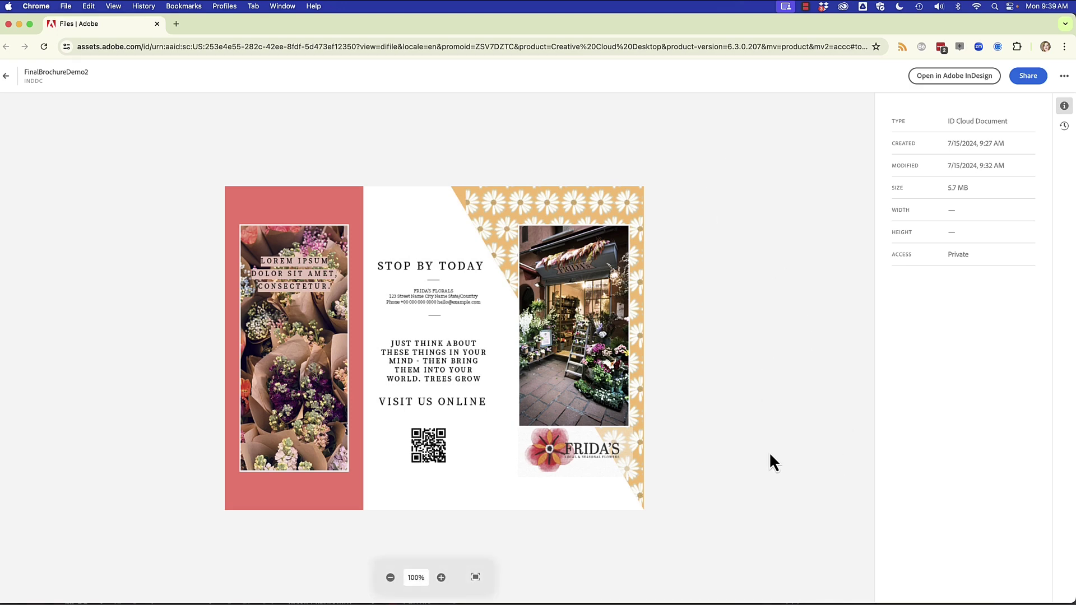
- Show FinalBrochureDemo2's web version history and preview 'orange qr', then 'black qr code'
{"action": "left_click", "coordinate": [1064, 126]}
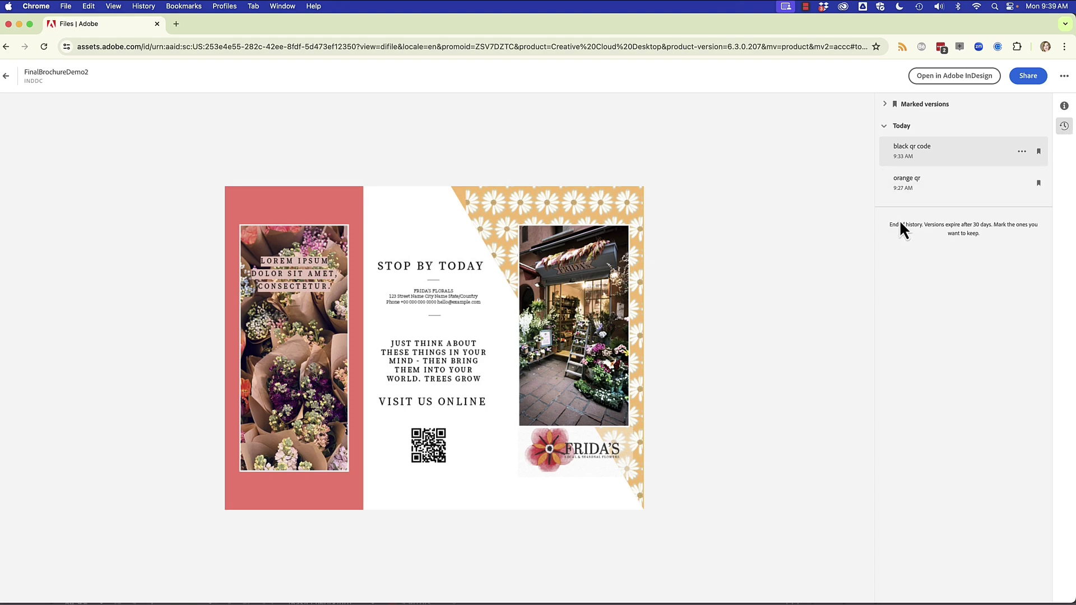
{"action": "left_click", "coordinate": [908, 187]}
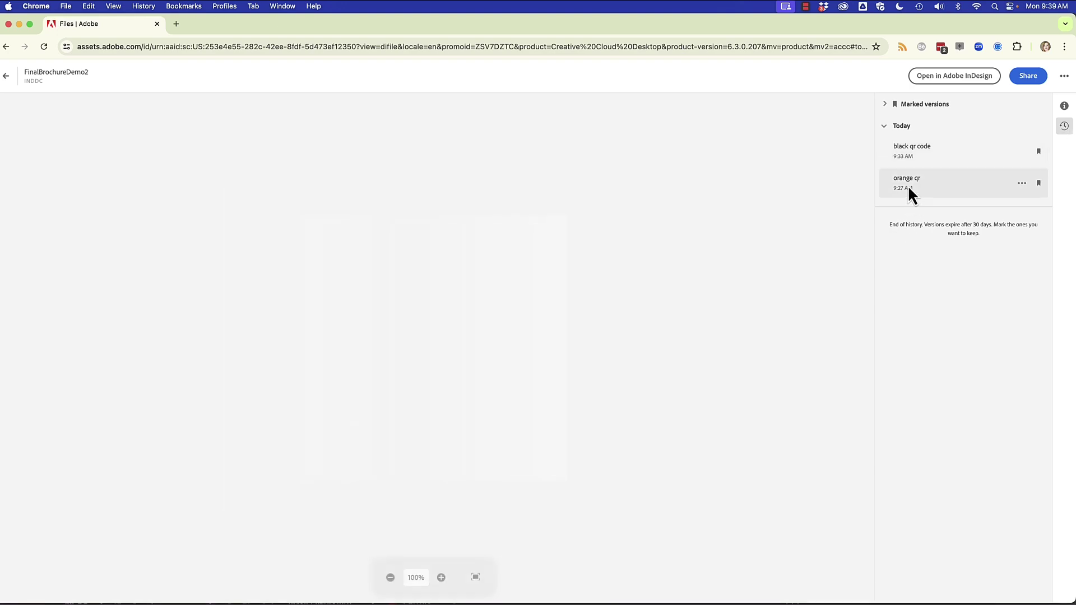
{"action": "left_click", "coordinate": [906, 155]}
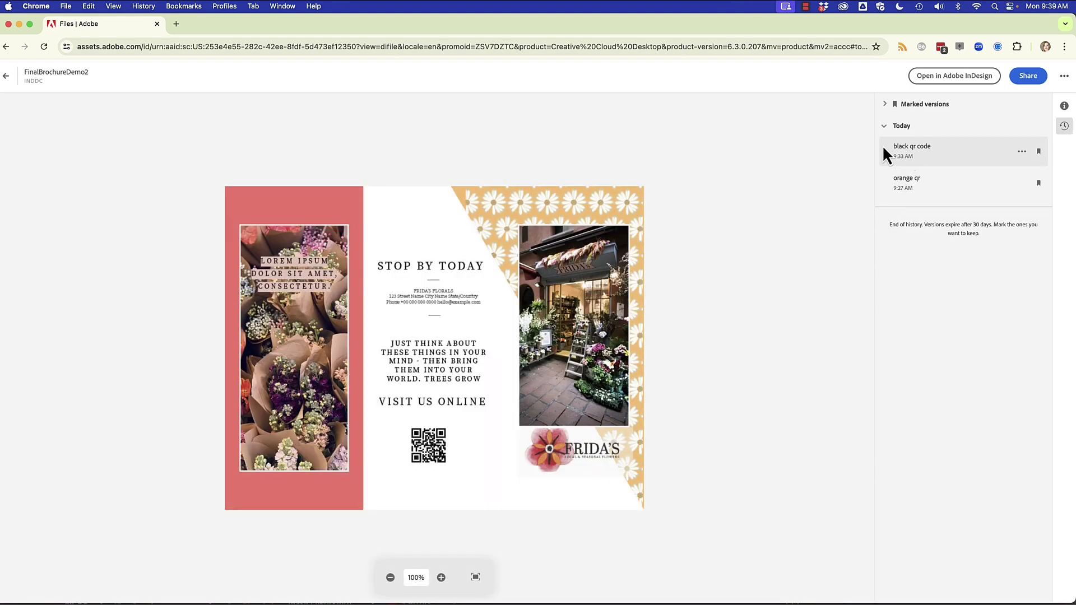